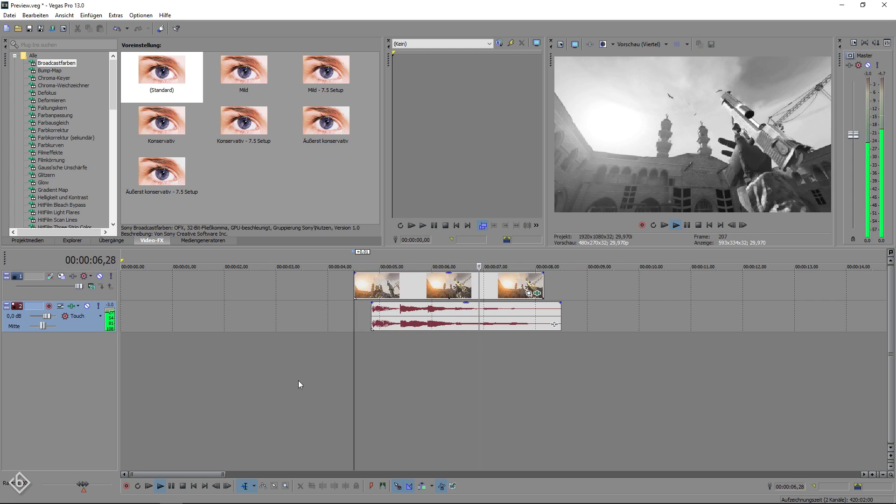
Step: Place timeline markers at the first two beats of the audio waveform, at 00:00:04,25 and 00:00:05,11
{"action": "key", "text": "space"}
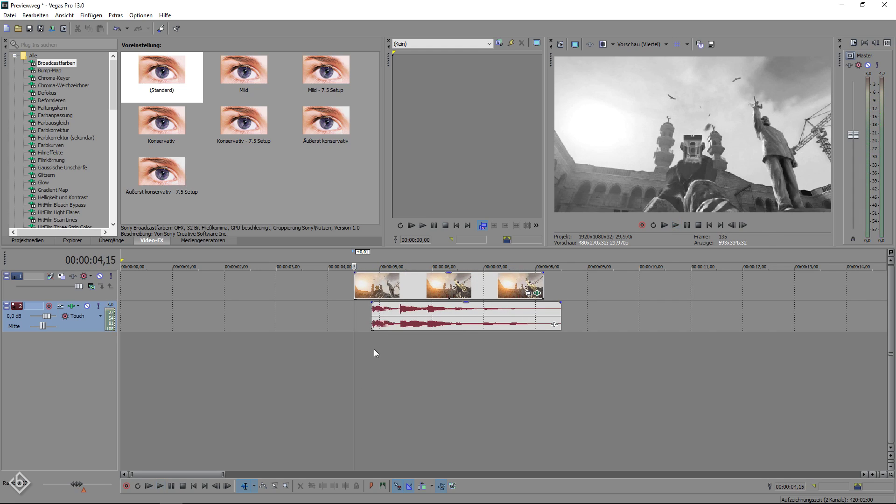
{"action": "scroll", "coordinate": [453, 373], "scroll_direction": "up", "scroll_amount": 5}
{"action": "key", "text": "m"}
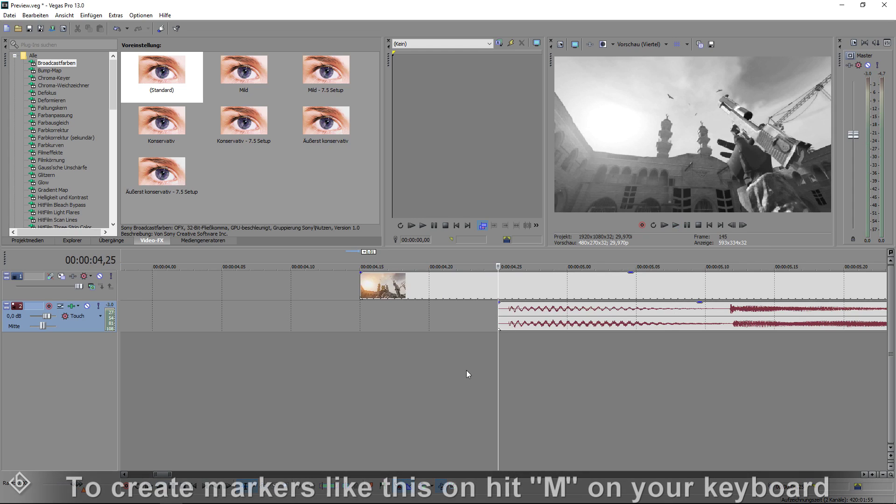
{"action": "scroll", "coordinate": [466, 371], "scroll_direction": "down", "scroll_amount": 3}
{"action": "left_click", "coordinate": [571, 342]}
{"action": "scroll", "coordinate": [541, 363], "scroll_direction": "up", "scroll_amount": 3}
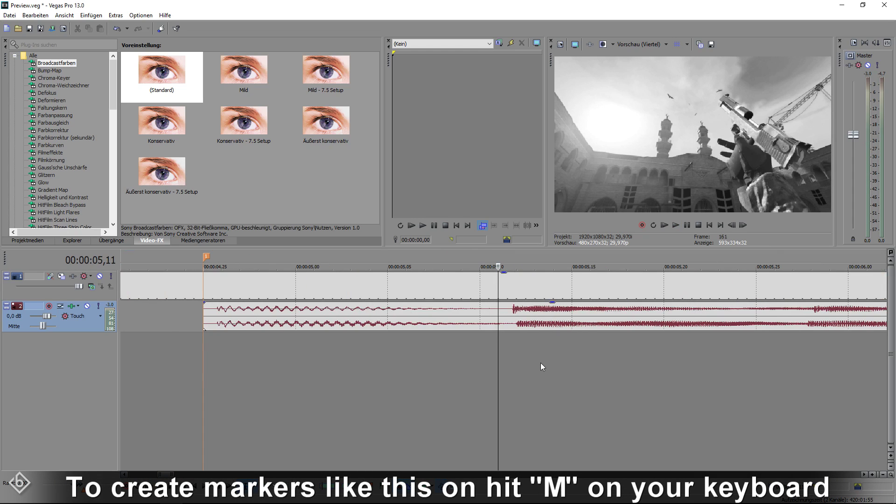
{"action": "scroll", "coordinate": [541, 363], "scroll_direction": "down", "scroll_amount": 3}
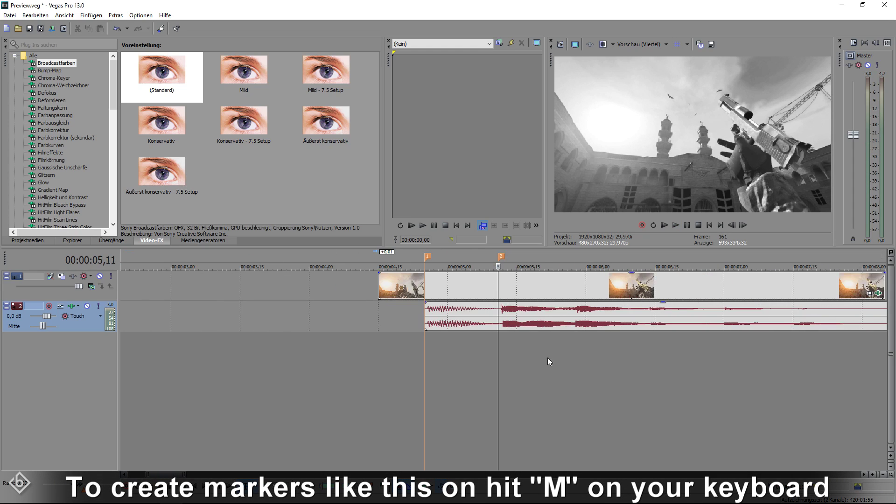
Step: Place a marker at the third beat of the audio waveform, at 00:00:05,27
{"action": "left_click", "coordinate": [576, 341]}
{"action": "scroll", "coordinate": [552, 354], "scroll_direction": "up", "scroll_amount": 3}
{"action": "key", "text": "m"}
{"action": "scroll", "coordinate": [551, 354], "scroll_direction": "down", "scroll_amount": 3}
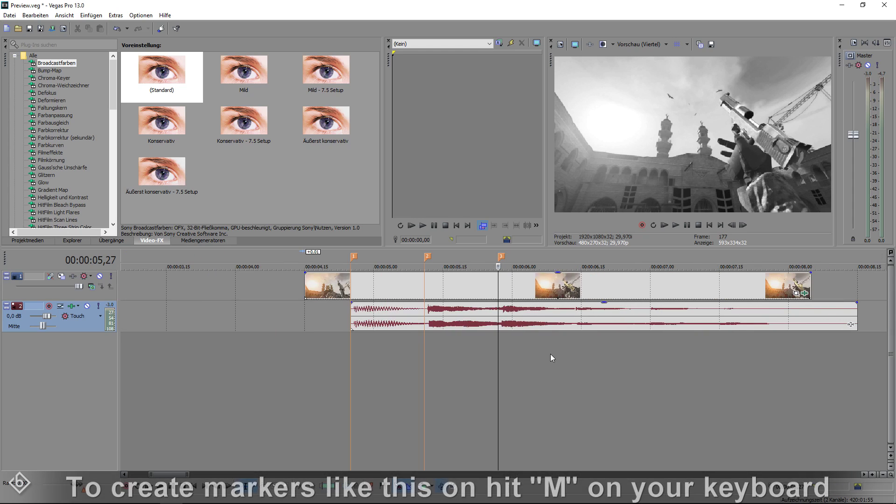
Step: Play the section from 00:00:04,19 to check the marker timing against the sound, and stop
{"action": "left_click", "coordinate": [325, 361]}
{"action": "key", "text": "space"}
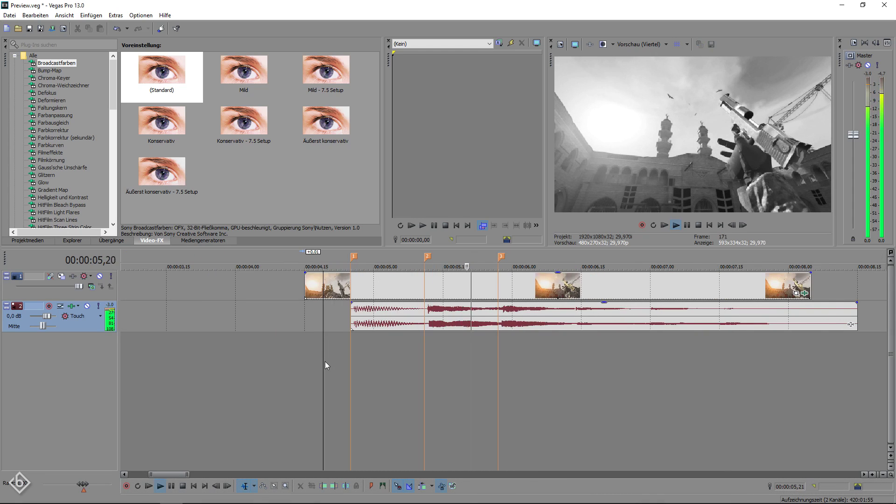
{"action": "key", "text": "space"}
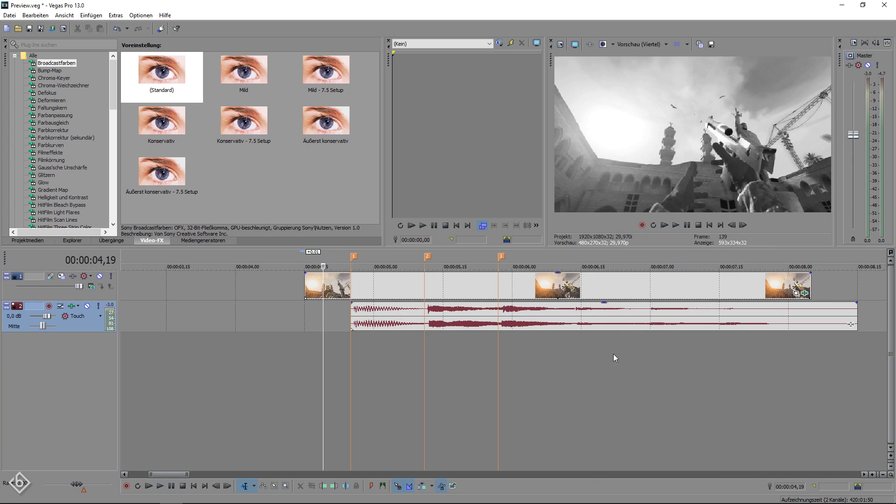
Step: Place markers at the fourth and fifth beats of the audio waveform, at 00:00:06,13 and 00:00:07,00
{"action": "left_click", "coordinate": [578, 350]}
{"action": "scroll", "coordinate": [548, 376], "scroll_direction": "up", "scroll_amount": 5}
{"action": "scroll", "coordinate": [548, 377], "scroll_direction": "down", "scroll_amount": 4}
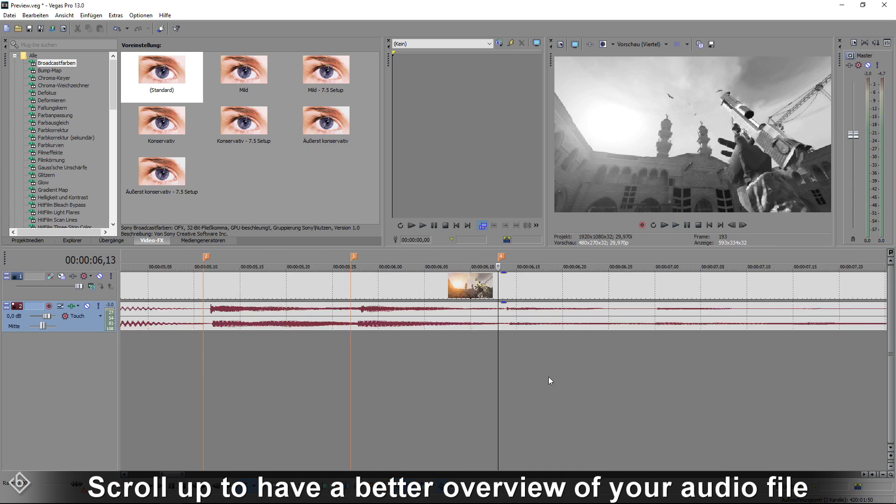
{"action": "left_click", "coordinate": [609, 353]}
{"action": "scroll", "coordinate": [597, 354], "scroll_direction": "down", "scroll_amount": 3}
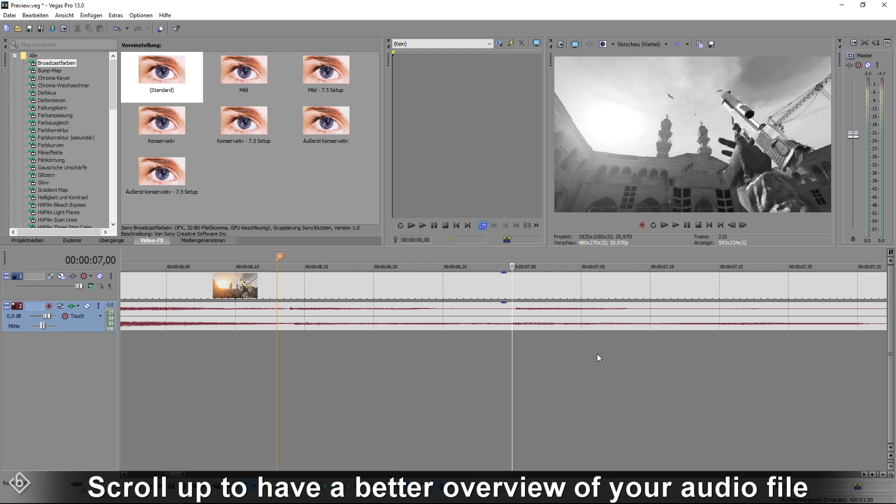
{"action": "scroll", "coordinate": [567, 357], "scroll_direction": "up", "scroll_amount": 2}
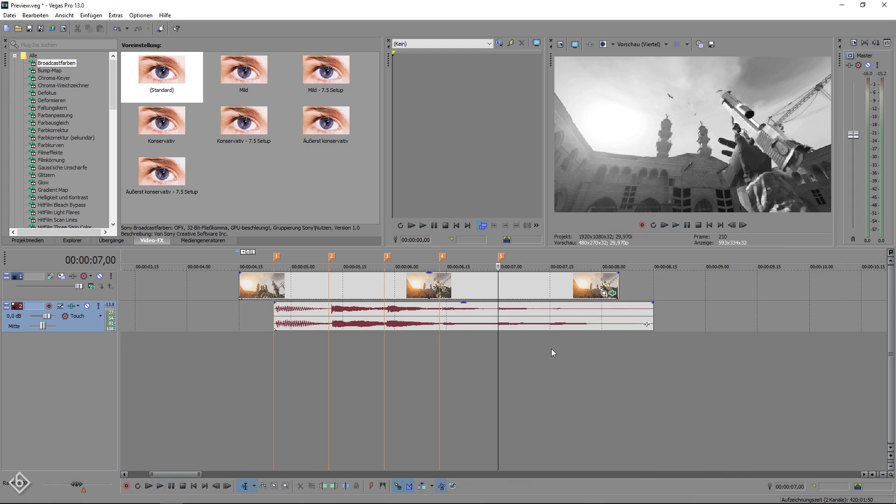
Step: Place a marker at the sixth beat of the audio waveform, at 00:00:07,15
{"action": "left_click", "coordinate": [551, 348]}
{"action": "scroll", "coordinate": [550, 347], "scroll_direction": "up", "scroll_amount": 2}
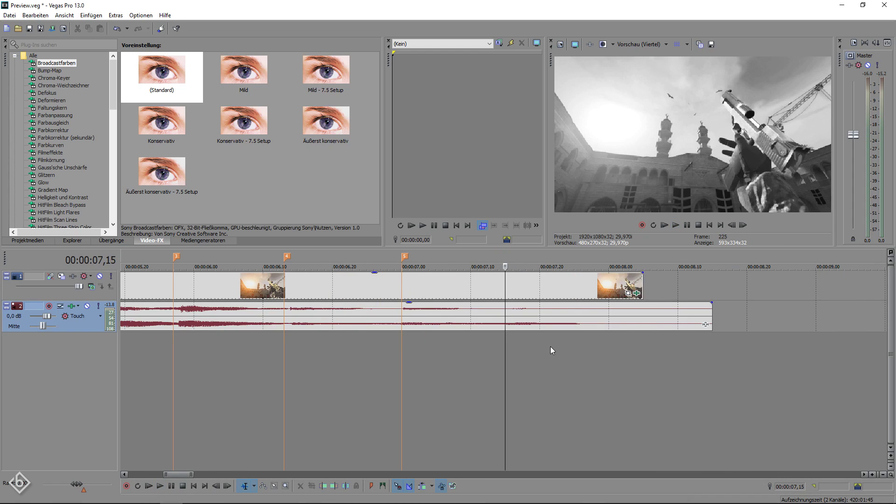
{"action": "scroll", "coordinate": [432, 357], "scroll_direction": "down", "scroll_amount": 4}
Step: Play the timeline from the clip's start at 00:00:04,15 to check all the beat markers, and stop
{"action": "left_click", "coordinate": [346, 337]}
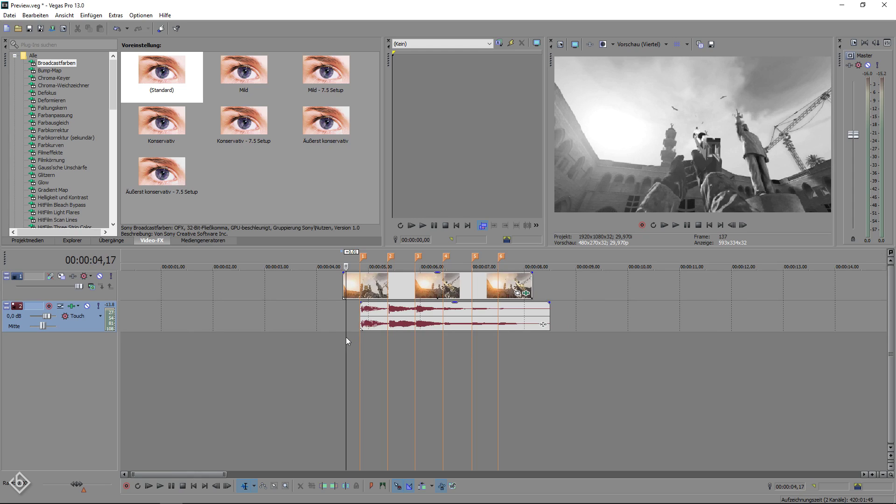
{"action": "left_click", "coordinate": [342, 337]}
{"action": "key", "text": "space"}
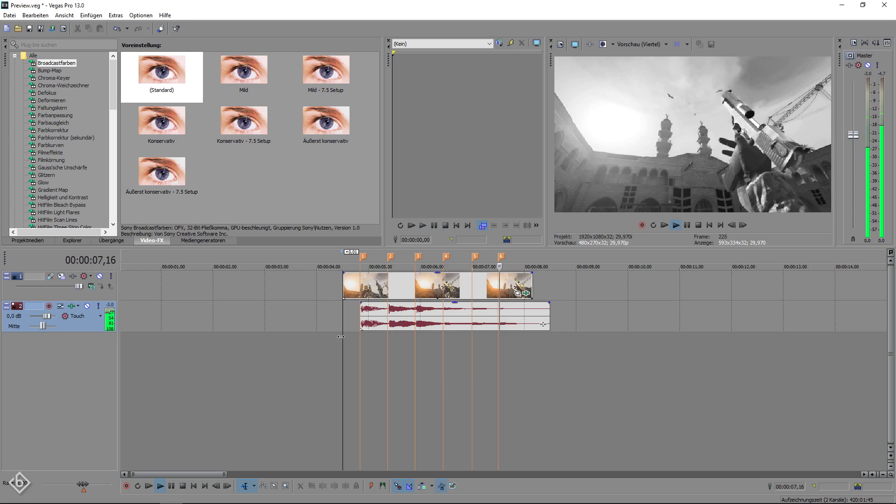
{"action": "key", "text": "space"}
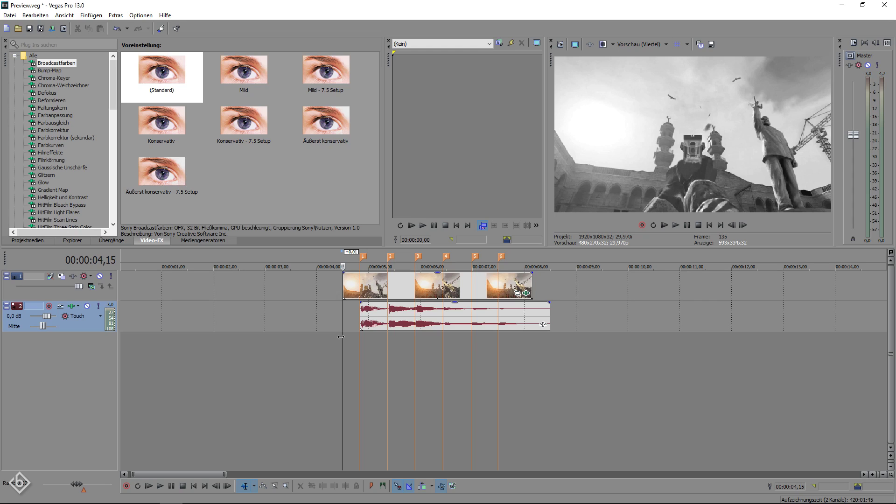
Step: Open the video event's Panorama/Cropping settings and add a position keyframe at 00:00:00,09, one frame before the first marker
{"action": "left_click", "coordinate": [518, 294]}
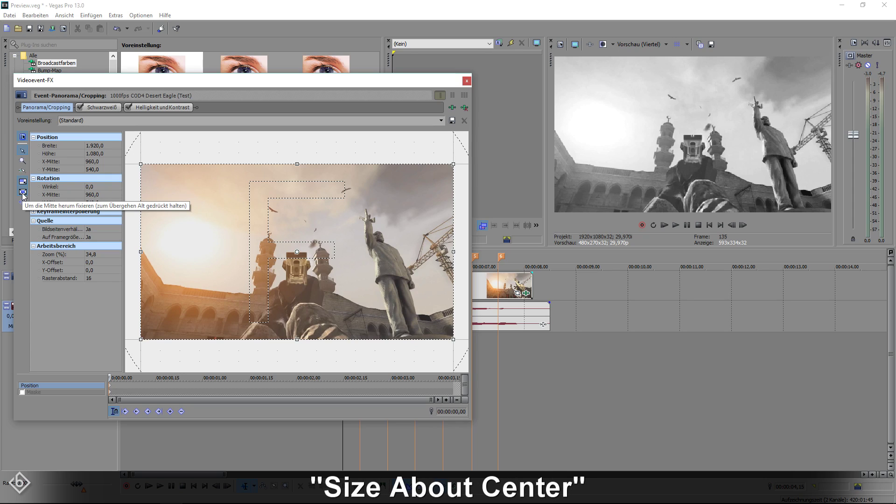
{"action": "left_click", "coordinate": [114, 412]}
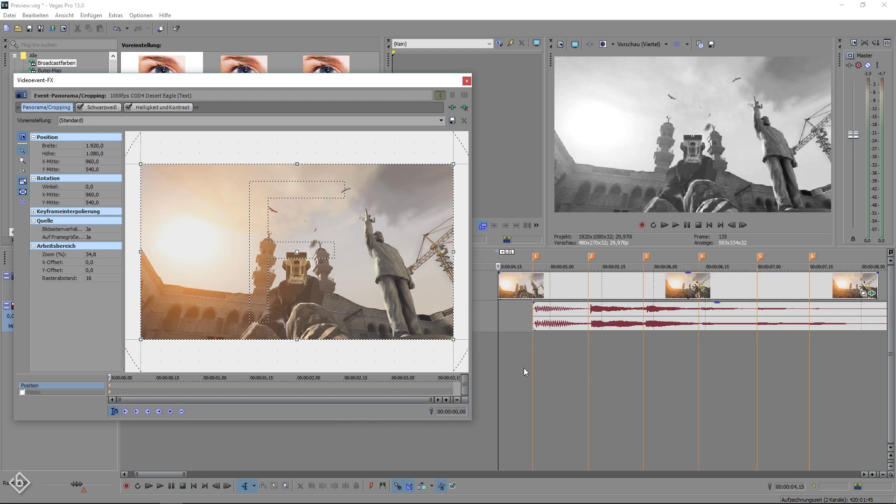
{"action": "scroll", "coordinate": [524, 368], "scroll_direction": "up", "scroll_amount": 2}
{"action": "left_click_drag", "start_coordinate": [113, 377], "coordinate": [135, 379]}
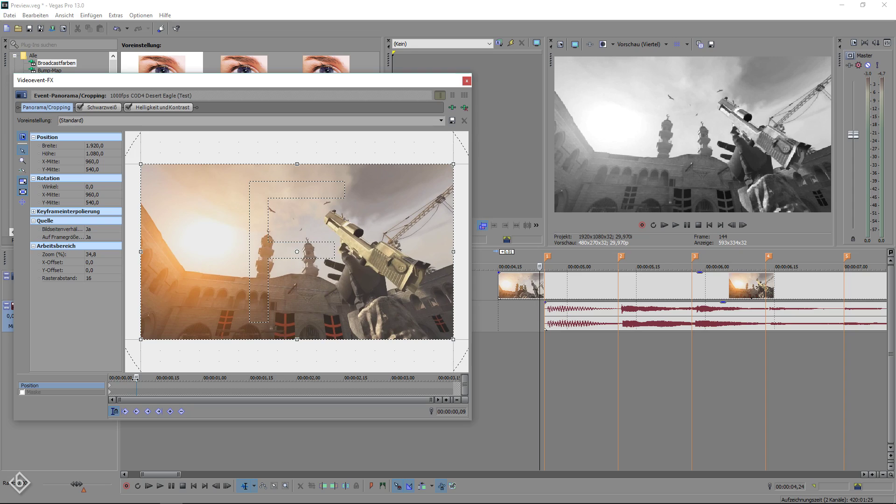
{"action": "left_click", "coordinate": [170, 412]}
Step: Set the crop width (Breite) to 1.870,0 at 00:00:00,10, on the first marker
{"action": "left_click_drag", "start_coordinate": [137, 378], "coordinate": [138, 378]}
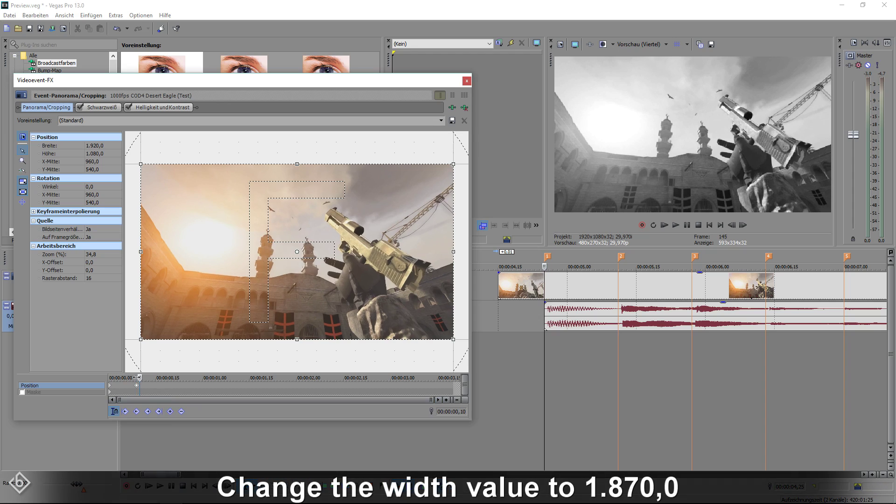
{"action": "left_click", "coordinate": [97, 148]}
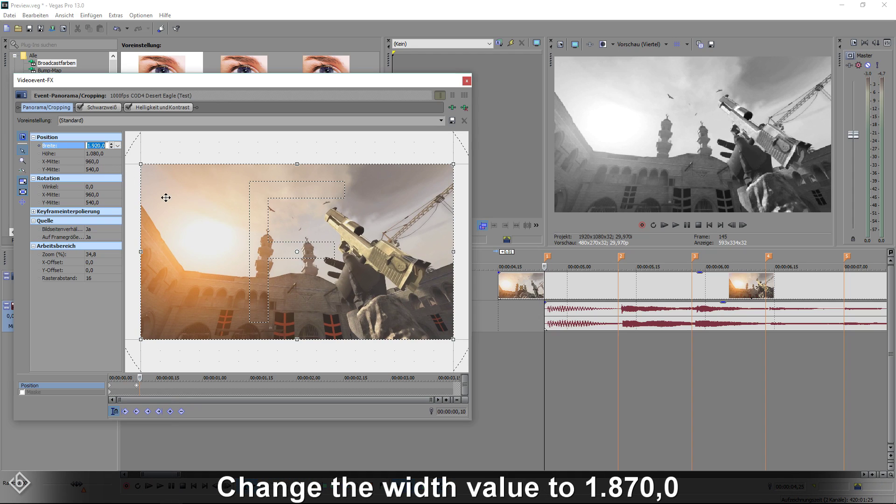
{"action": "type", "text": "1.87"}
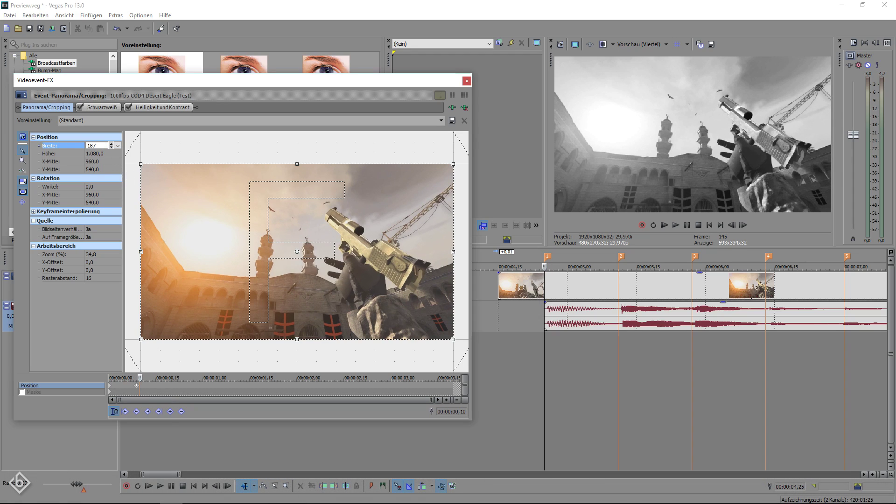
{"action": "type", "text": "0"}
{"action": "key", "text": "Return"}
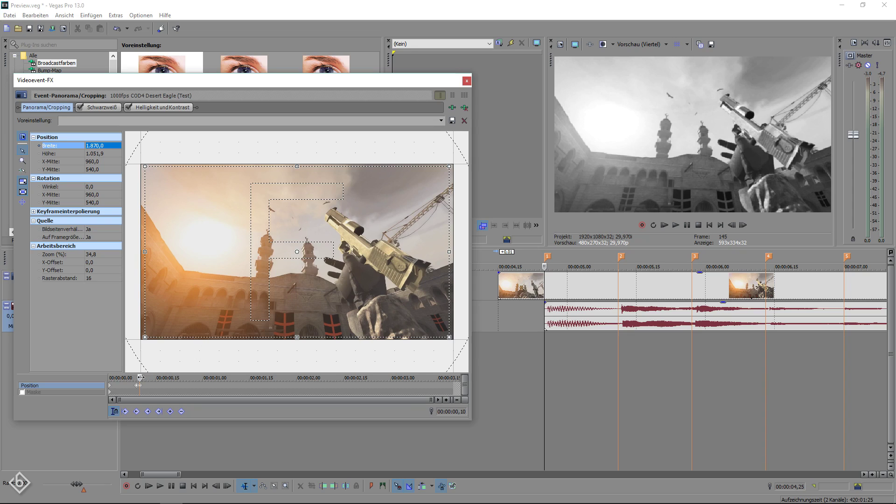
Step: Restore the crop frame to its original size at 00:00:00,25, one frame before the second marker
{"action": "left_click_drag", "start_coordinate": [140, 377], "coordinate": [187, 377]}
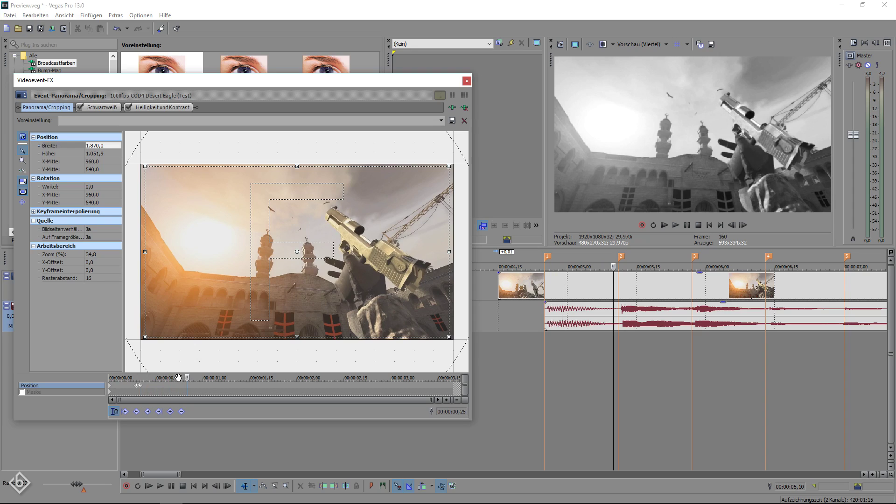
{"action": "right_click", "coordinate": [303, 270]}
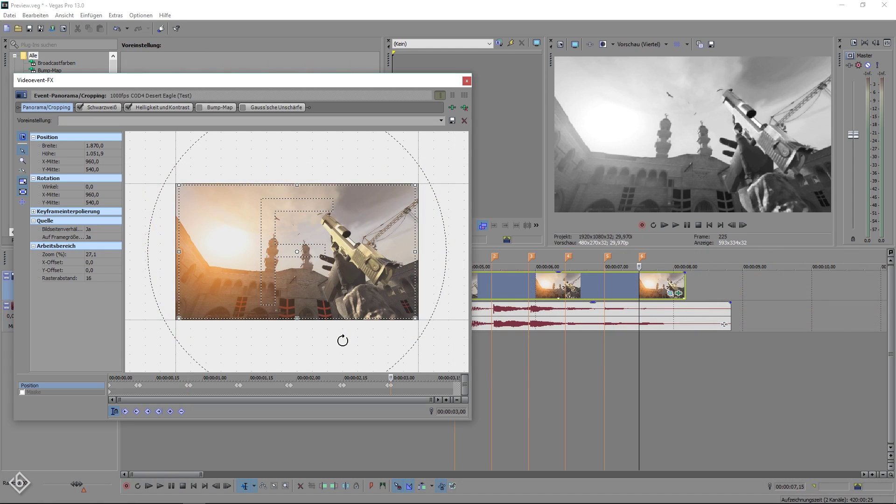
Step: Advance to the end of the event at 00:00:03,20 and restore the crop frame to its original size there
{"action": "key", "text": "alt+Right"}
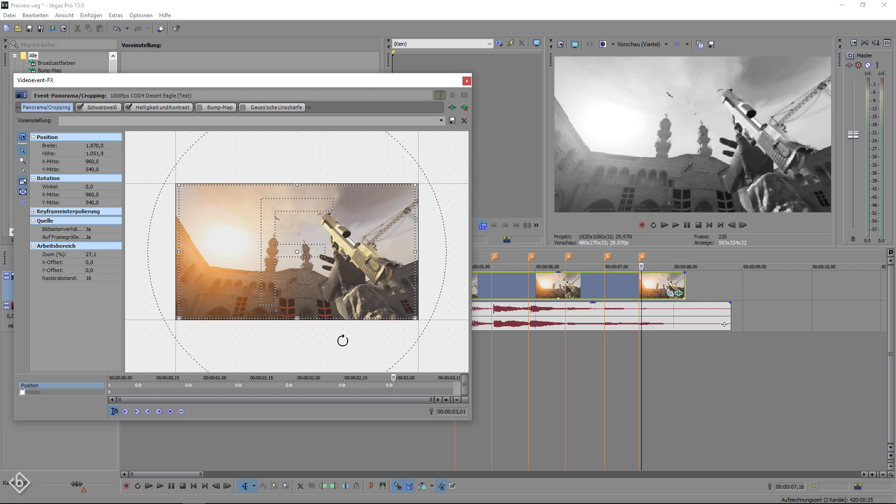
{"action": "key", "text": "alt+Left"}
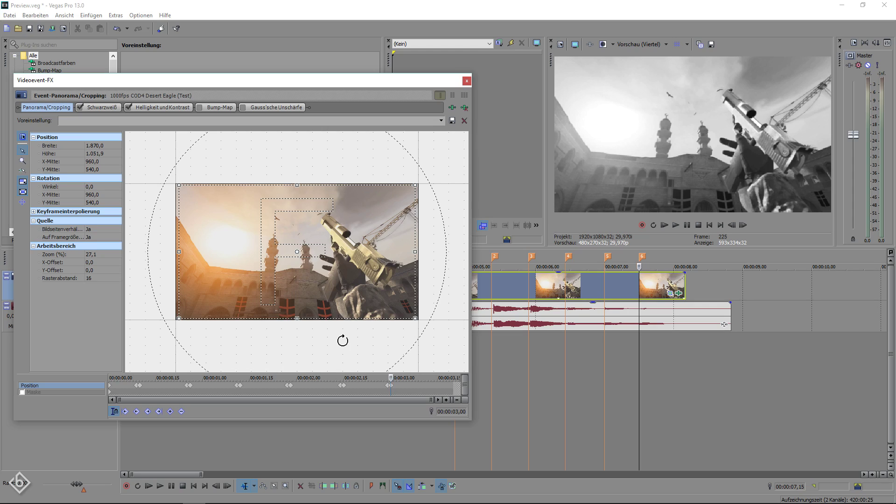
{"action": "key", "text": "alt+Right"}
{"action": "key", "text": "alt+Right"}
{"action": "key", "text": "alt+Right"}
{"action": "key", "text": "alt+Right"}
{"action": "key", "text": "alt+Right"}
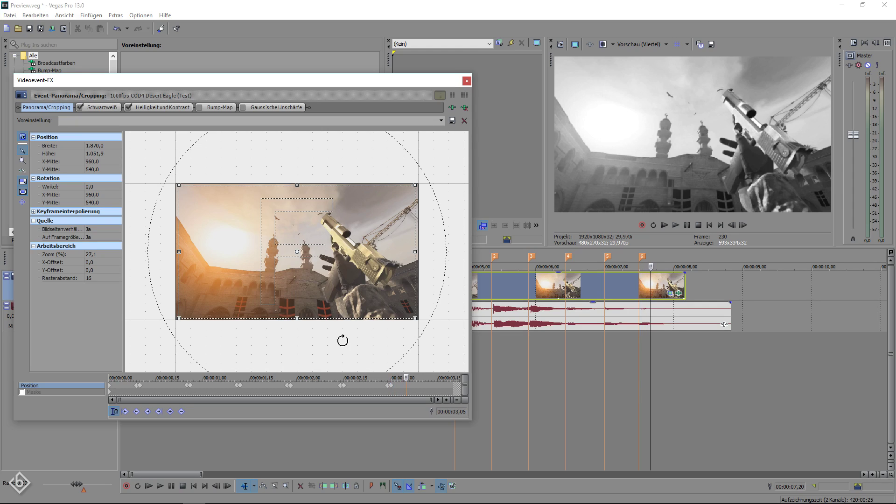
{"action": "key", "text": "alt+Right"}
{"action": "key", "text": "alt+Right"}
{"action": "key", "text": "alt+Right"}
{"action": "key", "text": "alt+Right"}
{"action": "key", "text": "alt+Right"}
{"action": "key", "text": "alt+Right"}
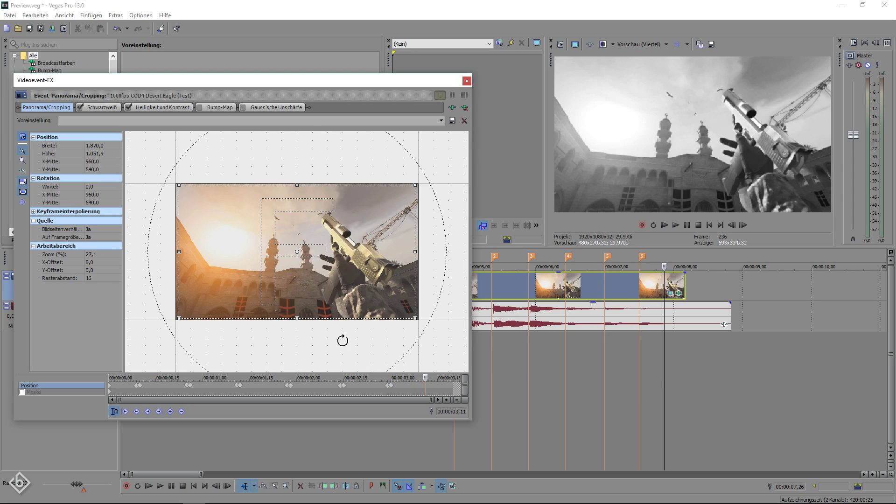
{"action": "key", "text": "alt+Right"}
{"action": "key", "text": "alt+Right"}
{"action": "key", "text": "alt+Right"}
{"action": "key", "text": "alt+Right"}
{"action": "key", "text": "alt+Right"}
{"action": "key", "text": "alt+Right"}
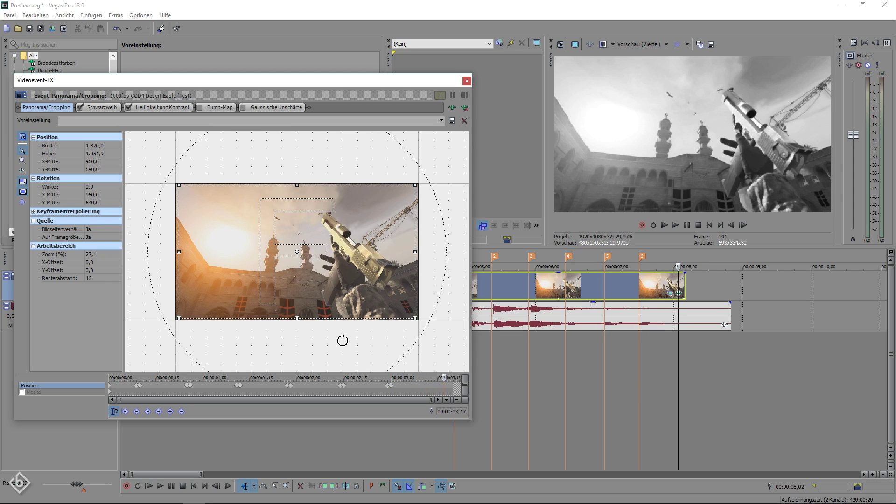
{"action": "key", "text": "alt+Right"}
{"action": "key", "text": "alt+Right"}
{"action": "key", "text": "alt+Right"}
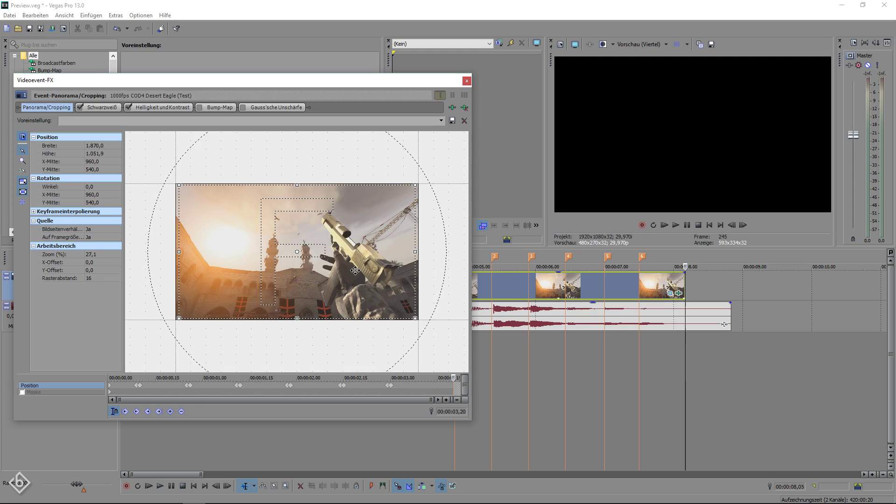
{"action": "right_click", "coordinate": [355, 271]}
{"action": "left_click", "coordinate": [367, 278]}
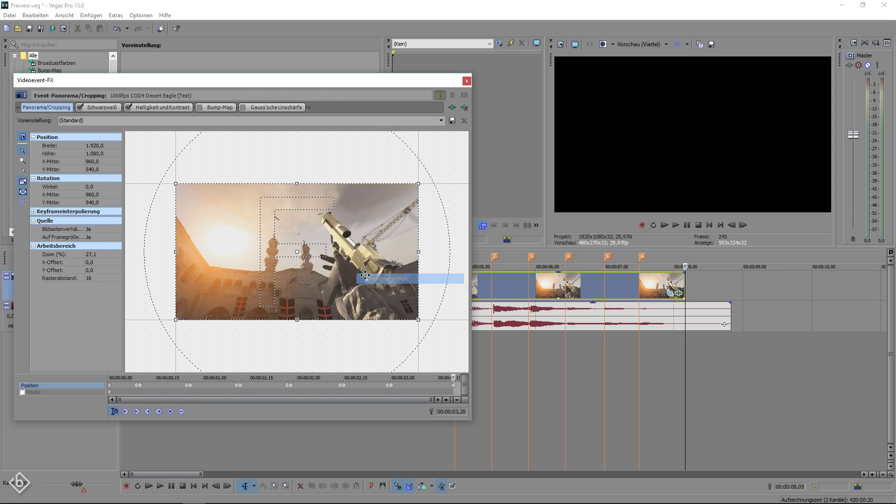
Step: Close the Panorama/Cropping window and play the clip from its start to review the zoom effect
{"action": "left_click", "coordinate": [466, 81]}
{"action": "left_click", "coordinate": [434, 309]}
{"action": "key", "text": "space"}
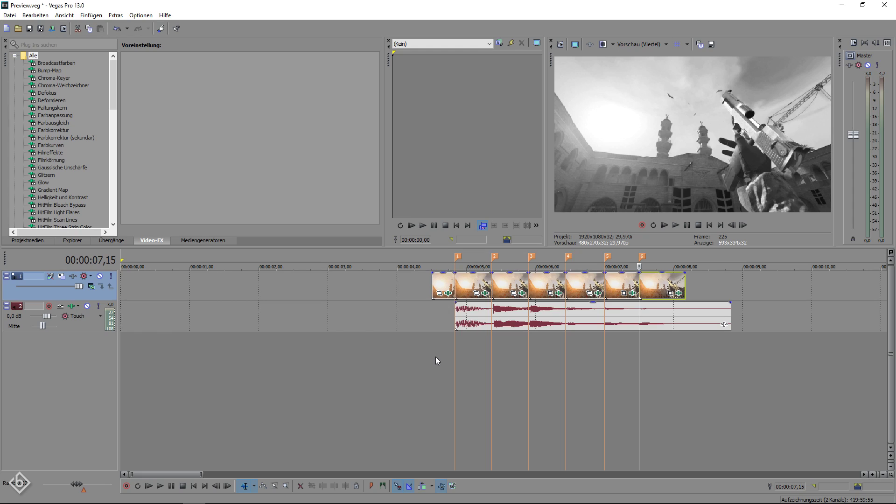
Step: Open Panorama/Cropping for the segment between the first and second markers and set its width to 1.870,0 at the first frame
{"action": "left_click", "coordinate": [477, 294]}
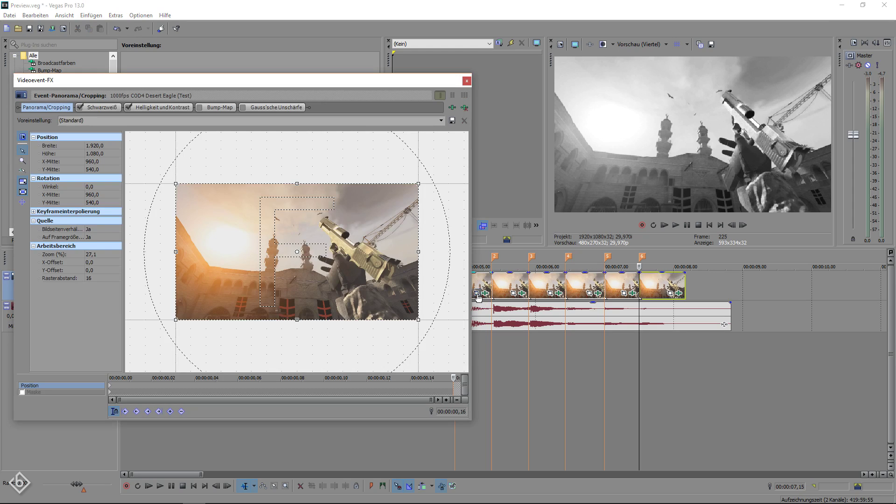
{"action": "left_click_drag", "start_coordinate": [195, 382], "coordinate": [88, 376]}
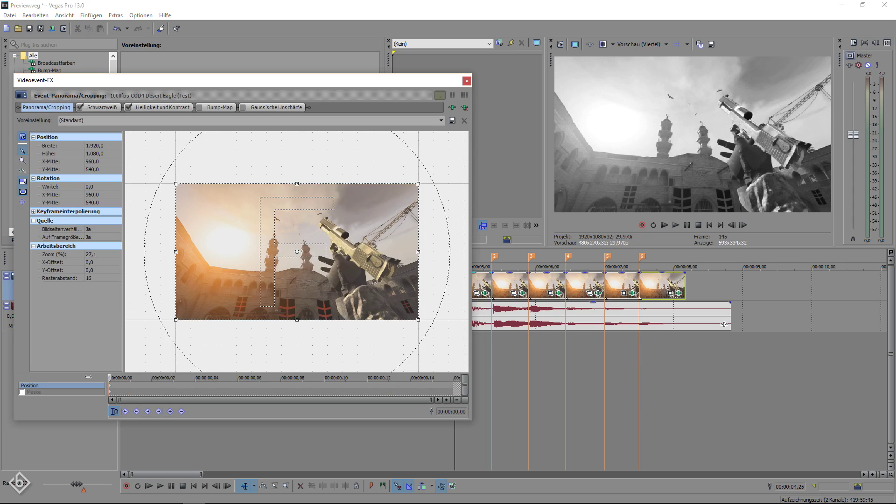
{"action": "double_click", "coordinate": [101, 147]}
{"action": "type", "text": "1"}
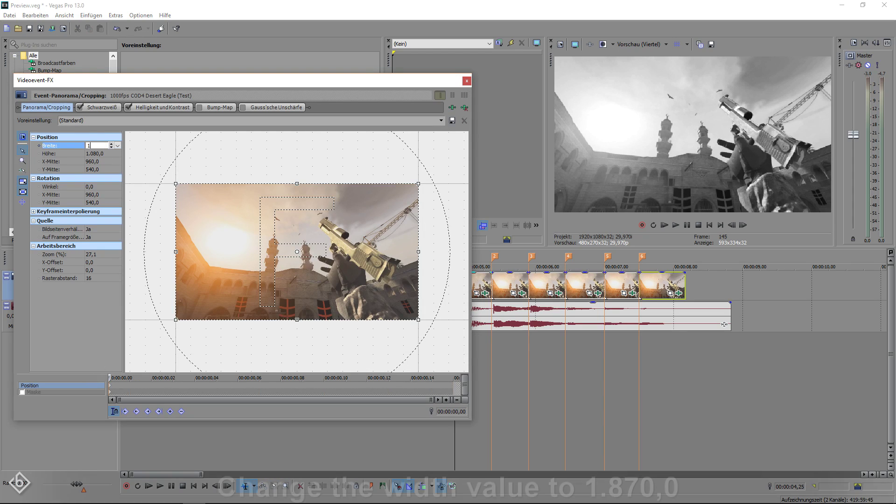
{"action": "type", "text": "870"}
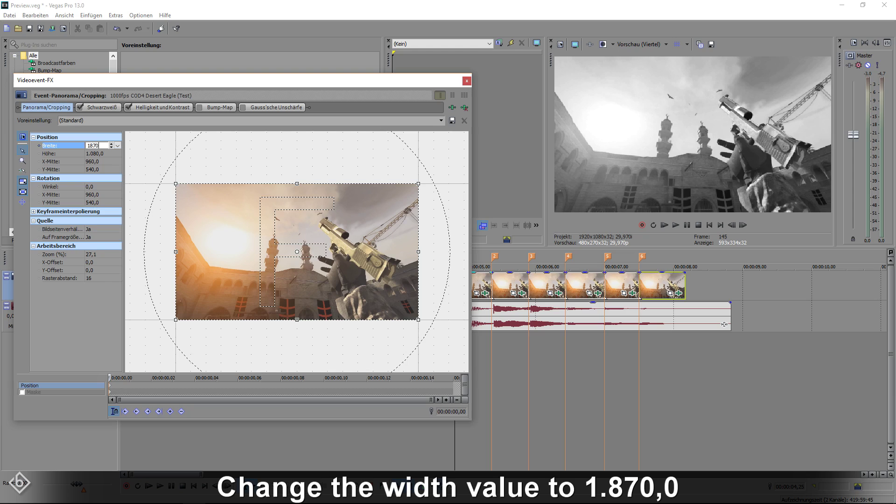
{"action": "key", "text": "Return"}
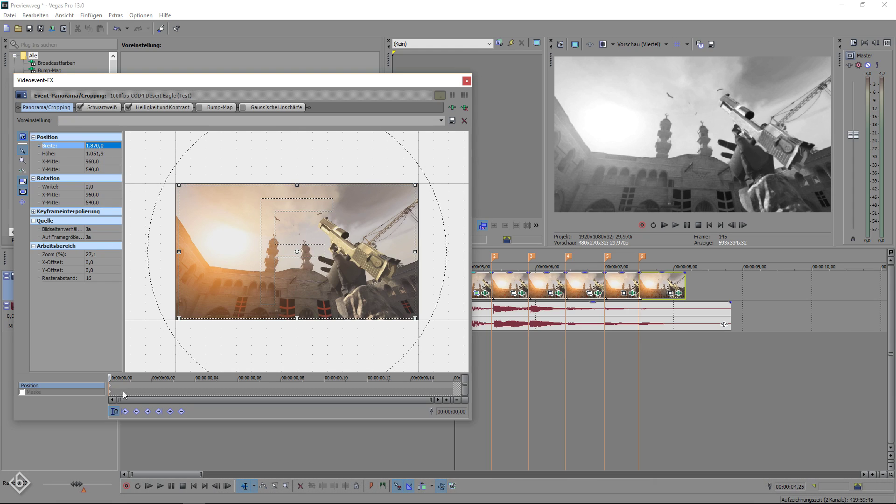
Step: Restore the crop frame to its original size at the end of that segment
{"action": "left_click_drag", "start_coordinate": [110, 390], "coordinate": [475, 379]}
{"action": "right_click", "coordinate": [373, 295]}
{"action": "left_click", "coordinate": [382, 307]}
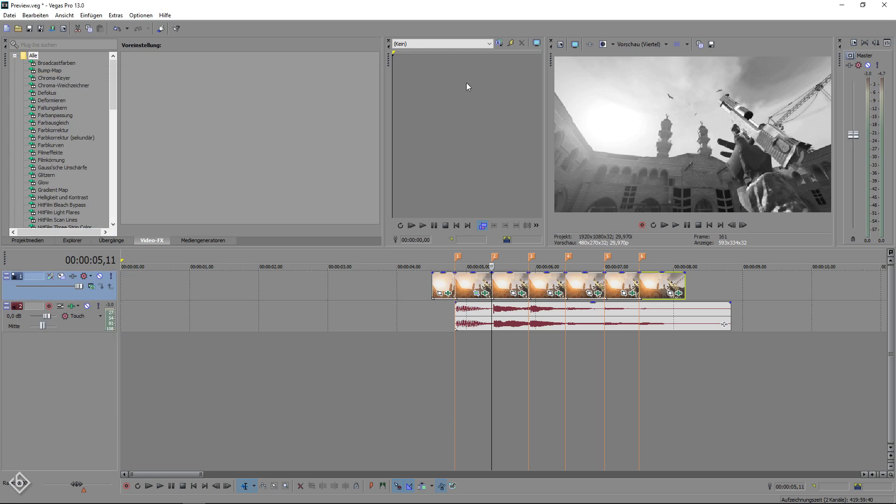
Step: Play the timeline from the first segment's start at 00:00:04,15 to review the pulse, and stop
{"action": "left_click", "coordinate": [431, 342]}
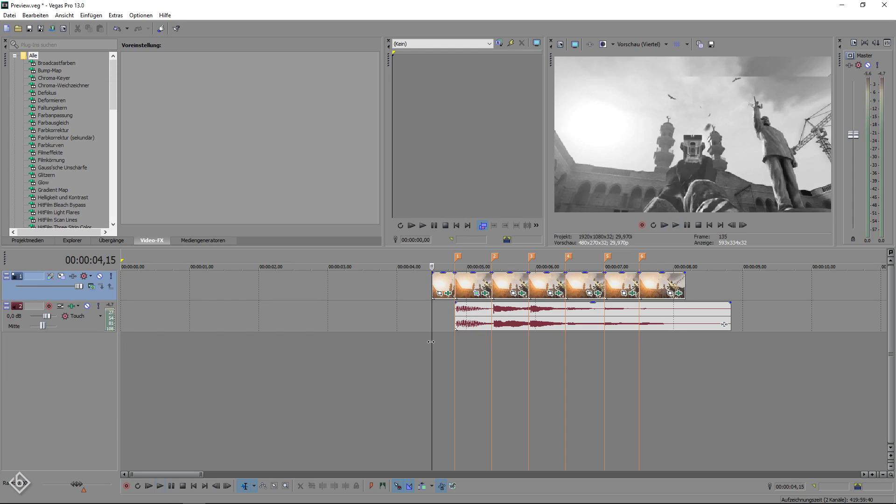
{"action": "key", "text": "space"}
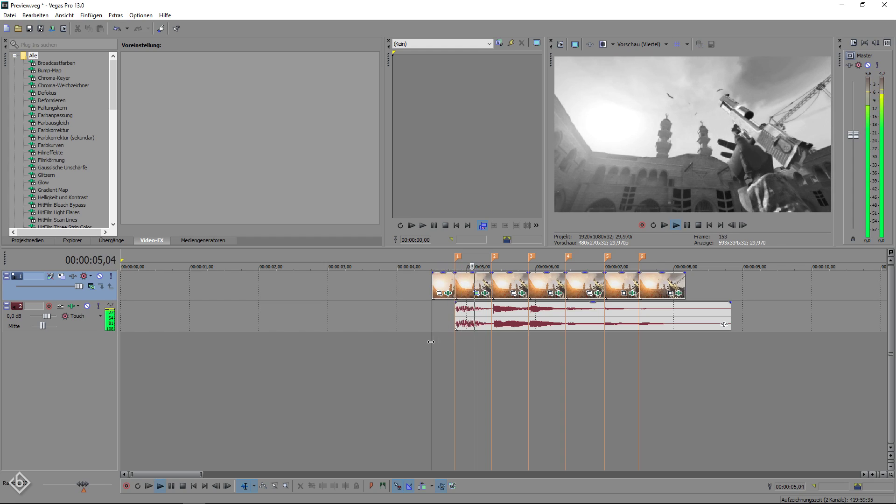
{"action": "key", "text": "space"}
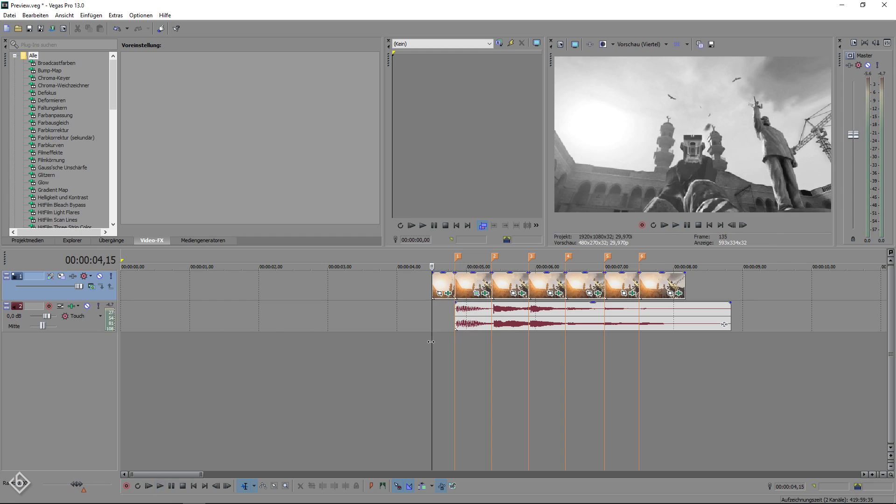